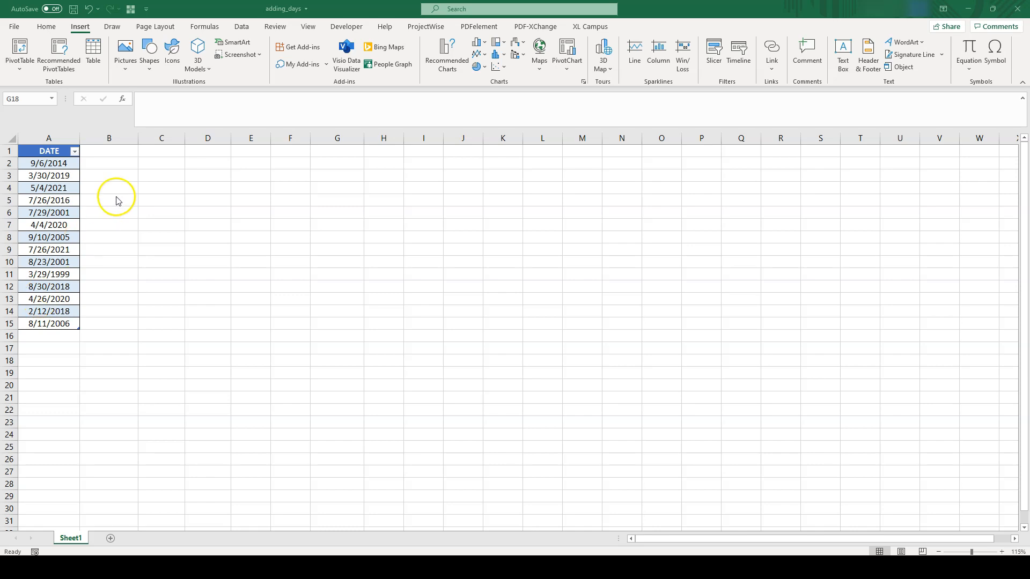
Step: Enter 365 in cell D2 and widen column D to fit its content
left_click(203, 164)
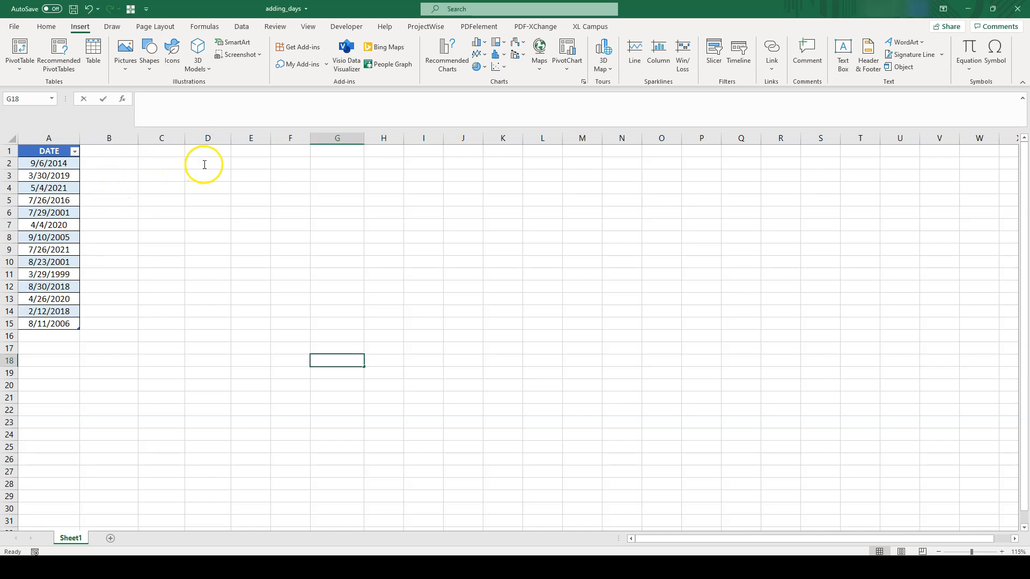
left_click(203, 163)
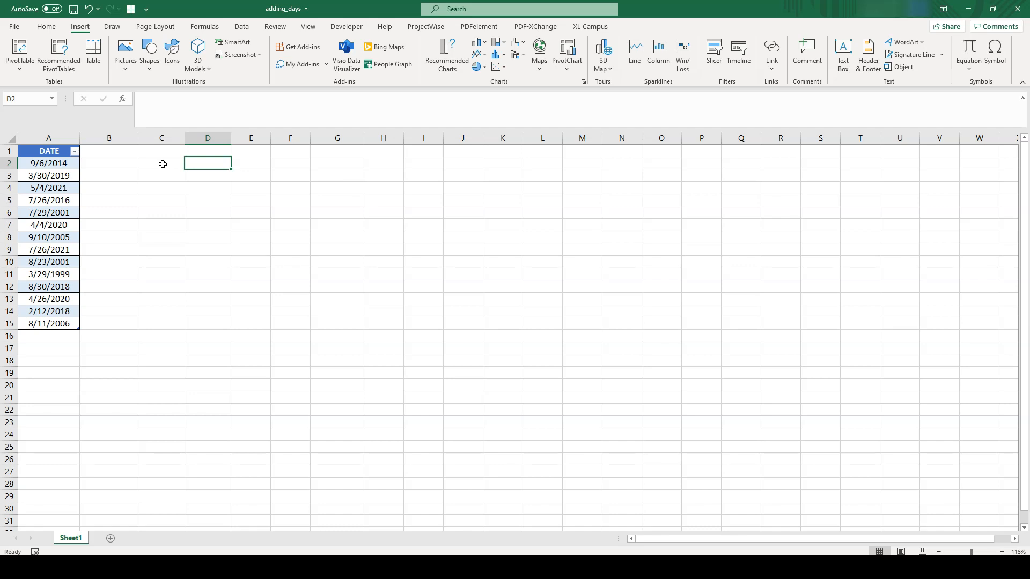
type("365")
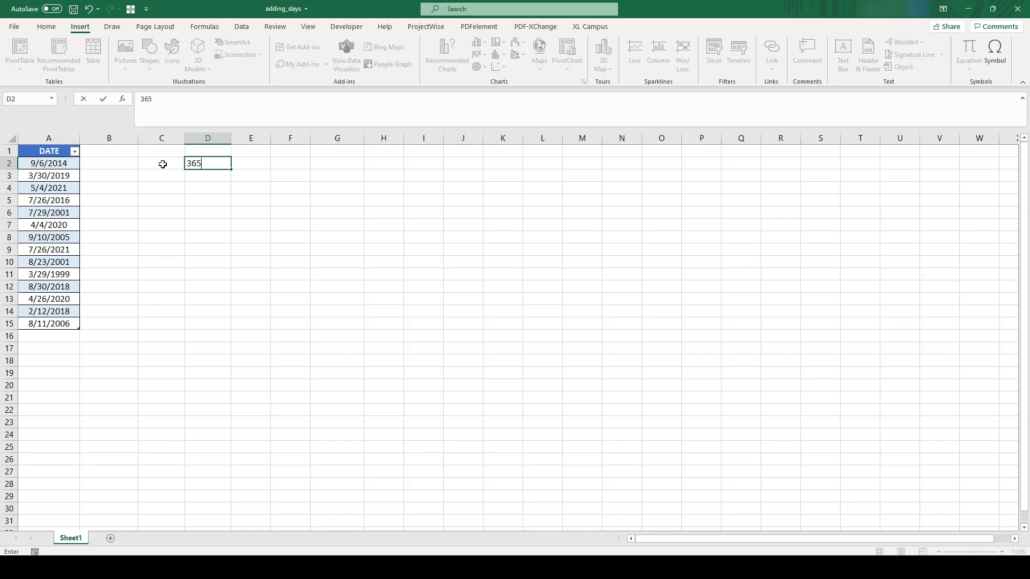
key("Return")
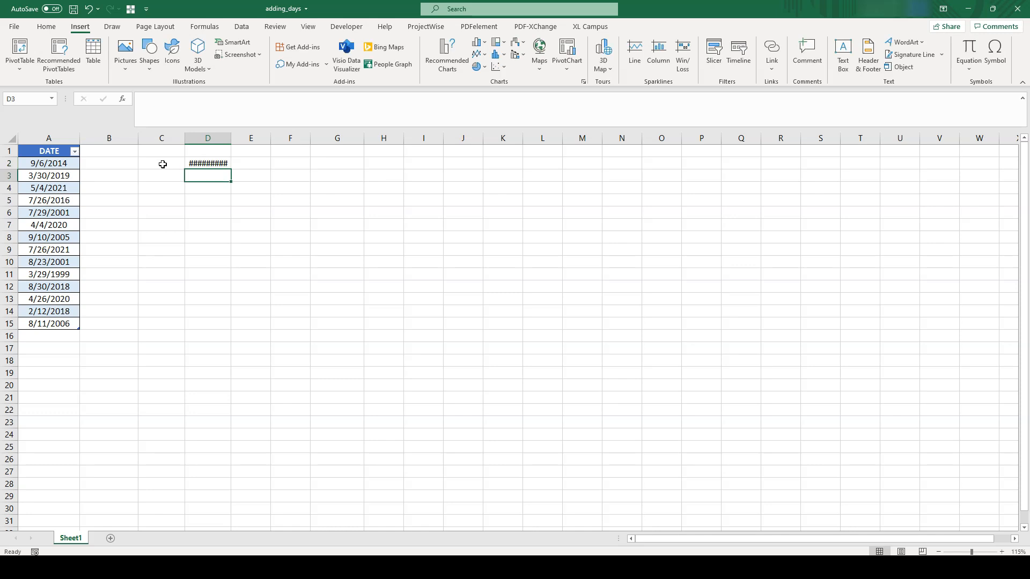
double_click(231, 137)
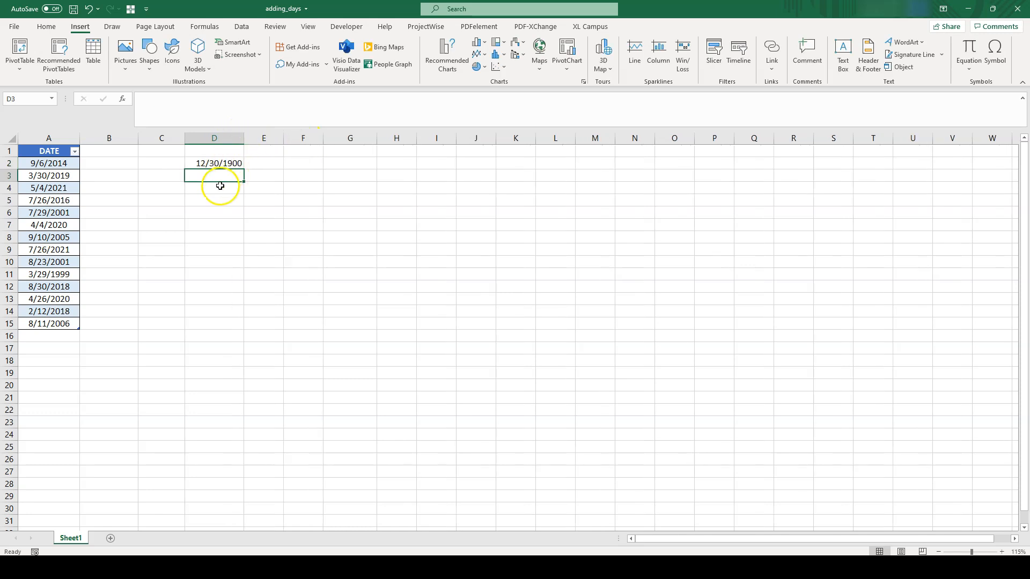
Step: Change the number format of cell D2 to General
left_click(219, 163)
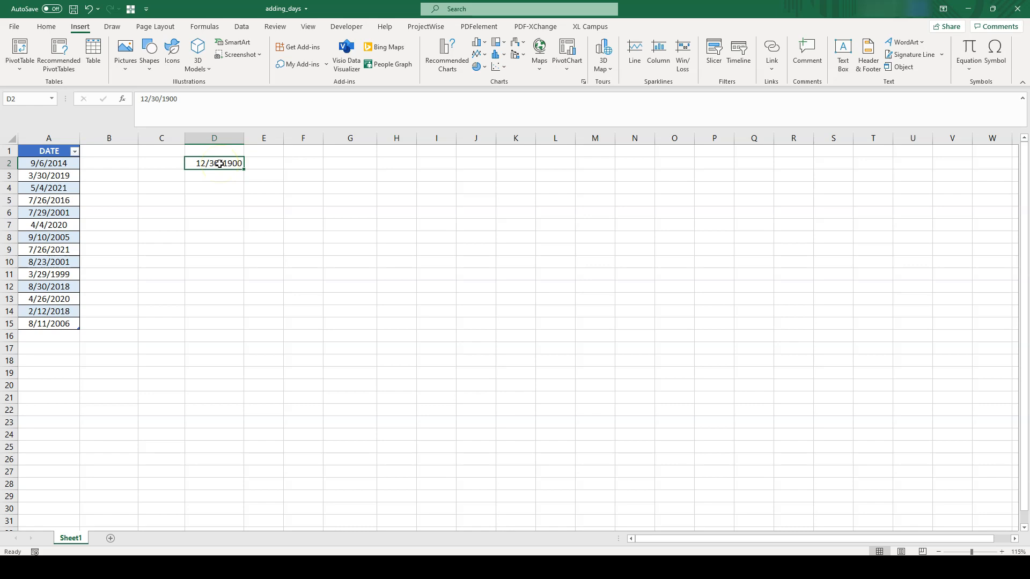
left_click(46, 26)
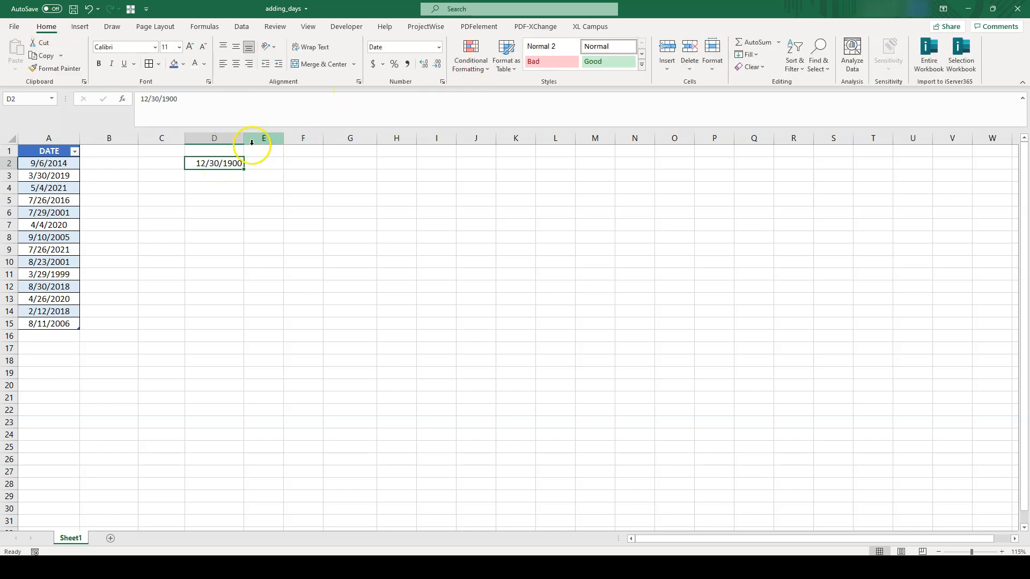
left_click(439, 48)
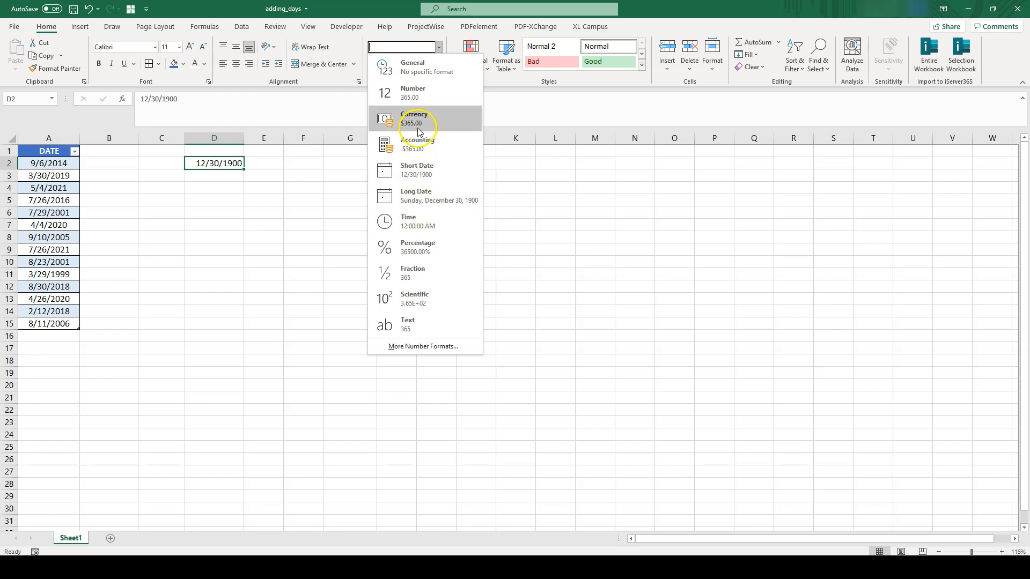
left_click(417, 67)
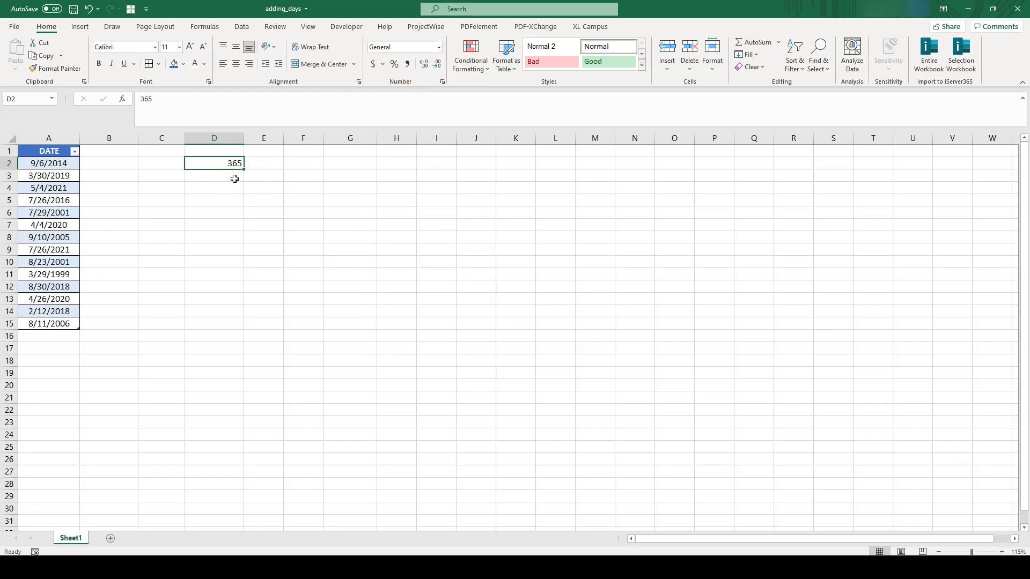
left_click(108, 163)
type("=")
left_click(56, 162)
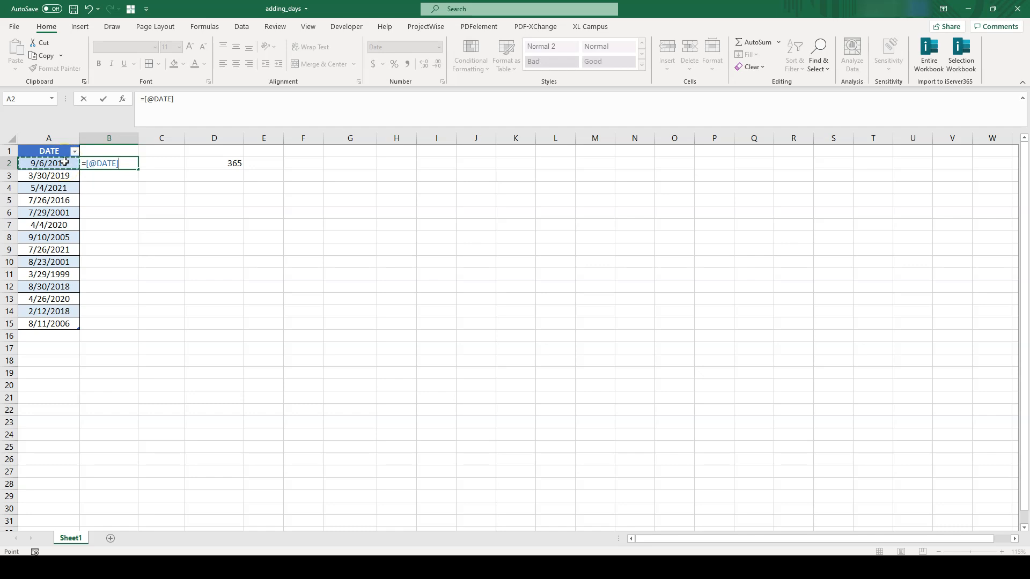
type("+")
left_click(231, 162)
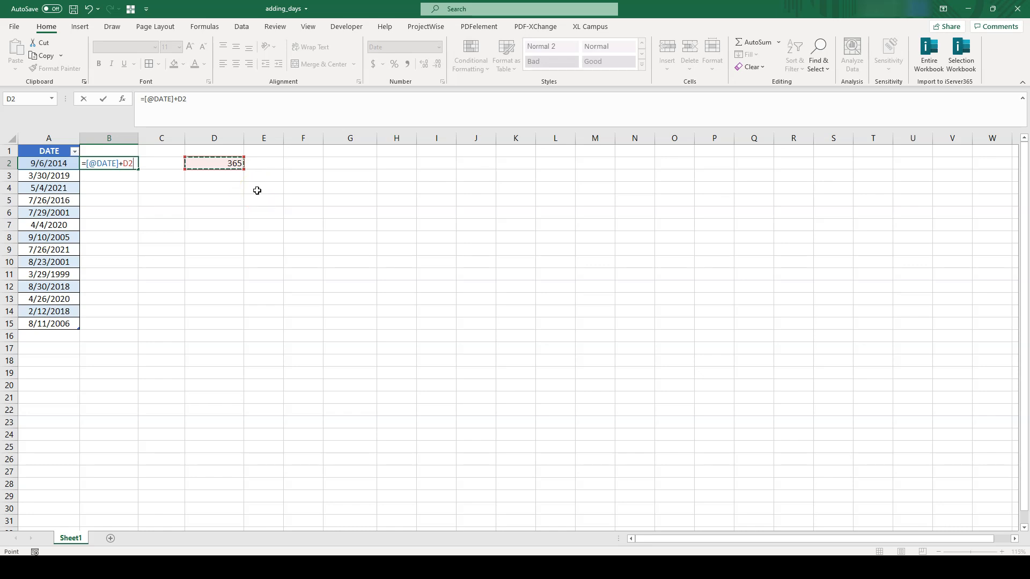
key("F4")
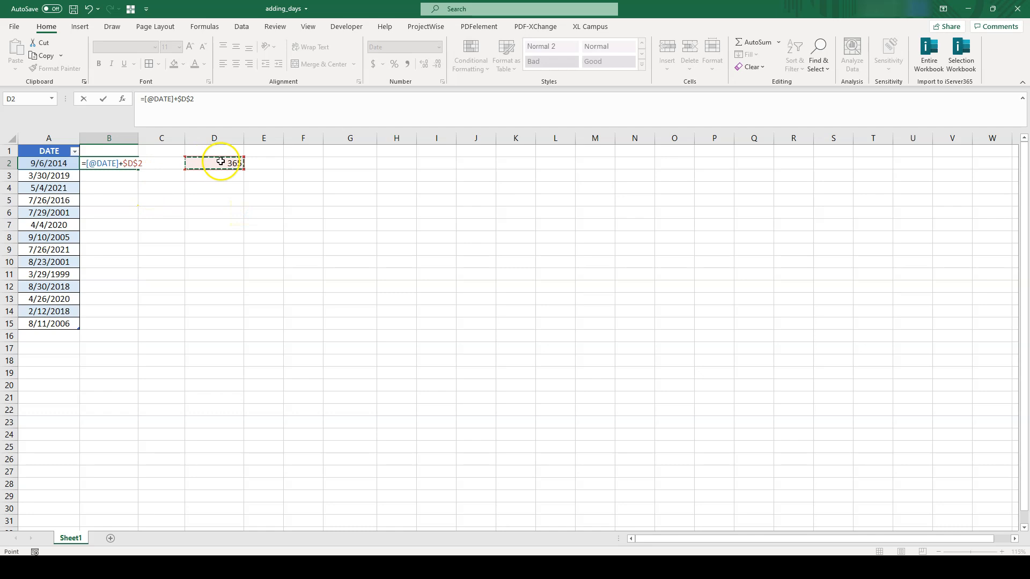
key("Return")
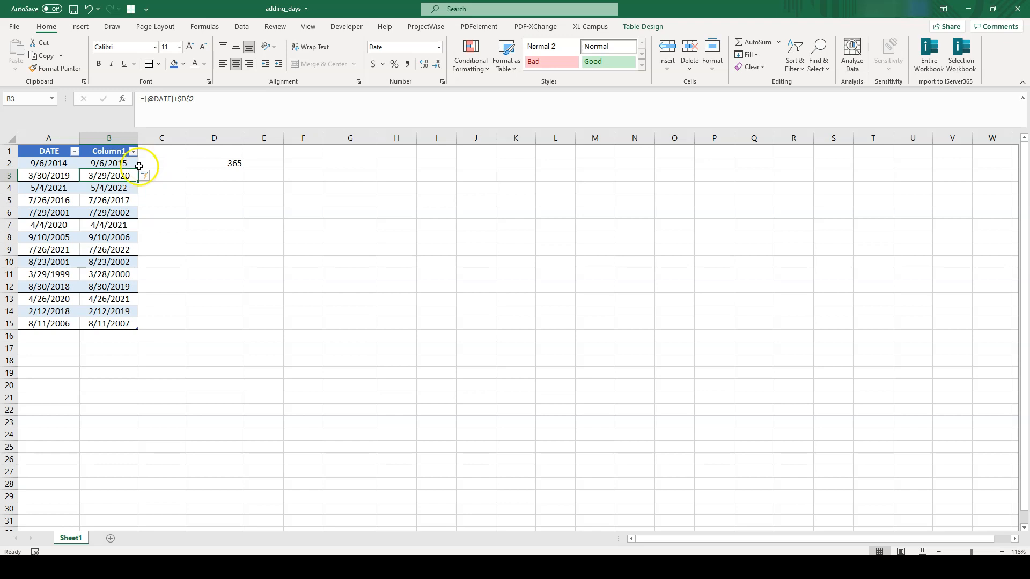
left_click(70, 201)
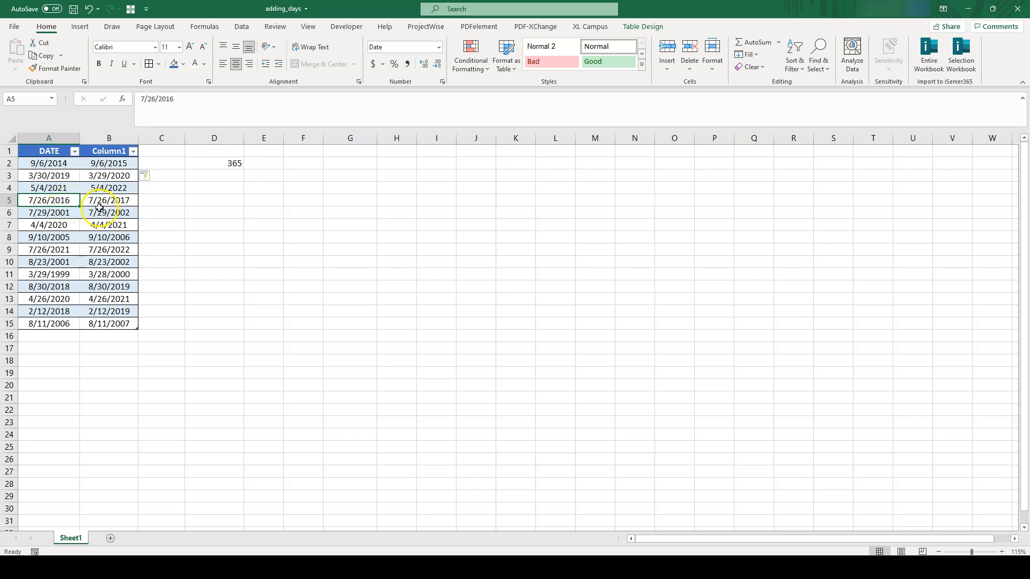
left_click(125, 201)
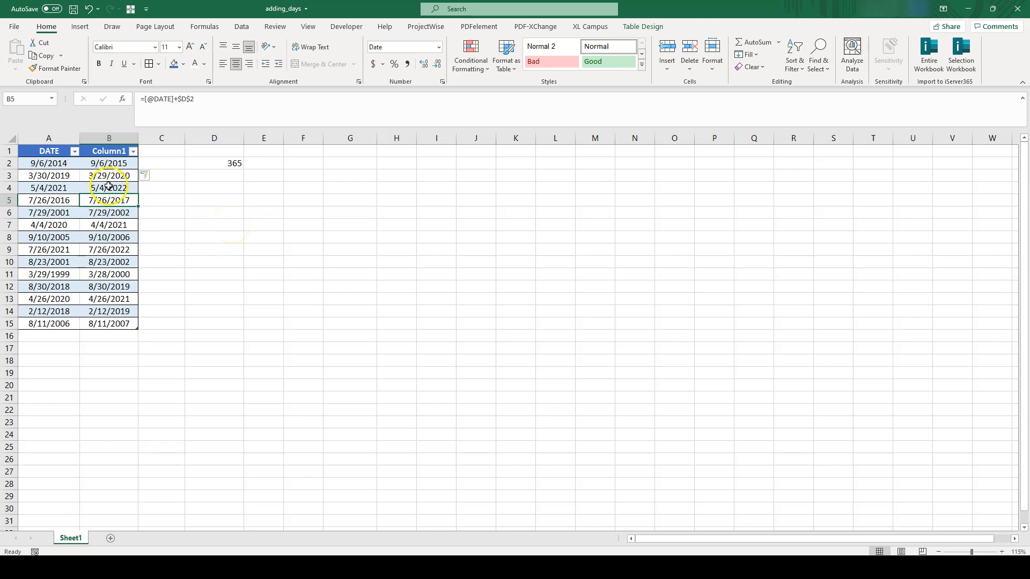
Step: Copy the dates in A2:A15 and paste them below the table from A18 without the table formatting
left_click(69, 160)
left_click_drag(68, 161, 70, 324)
key("ctrl+c")
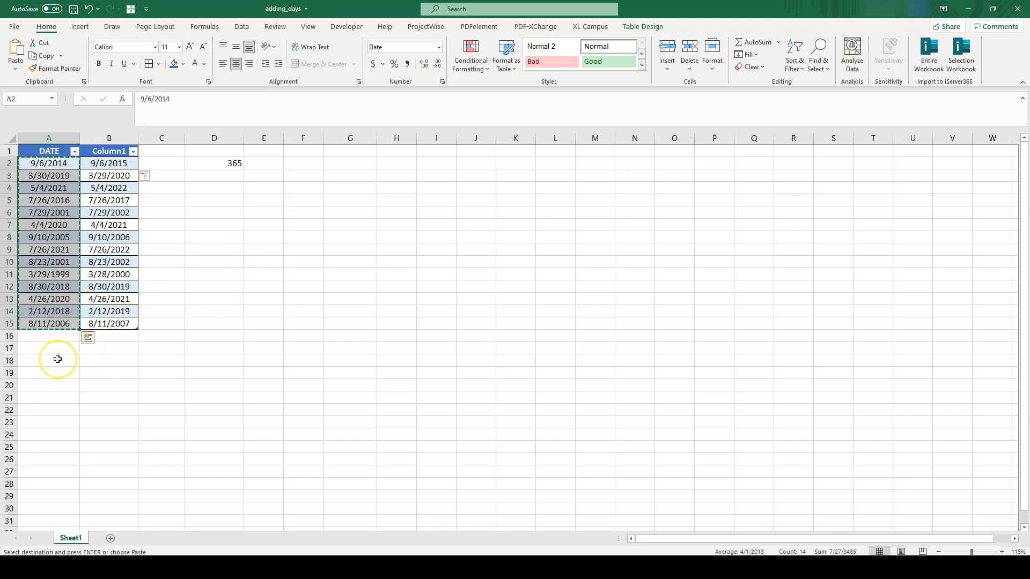
right_click(58, 362)
left_click(101, 114)
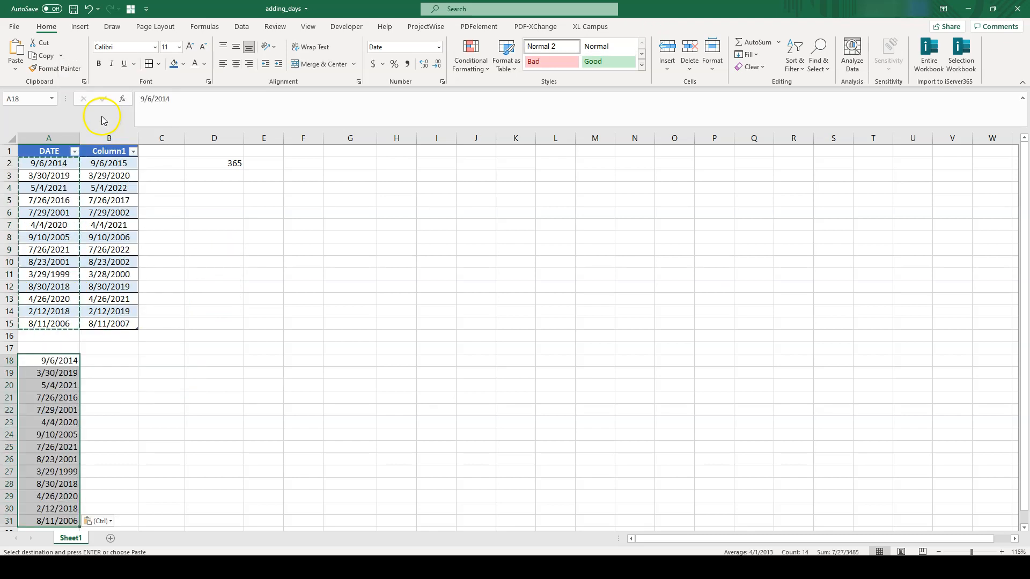
Step: Enter the formula =A18+$D$2 in cell B18, with the reference to D2 absolute
left_click(103, 362)
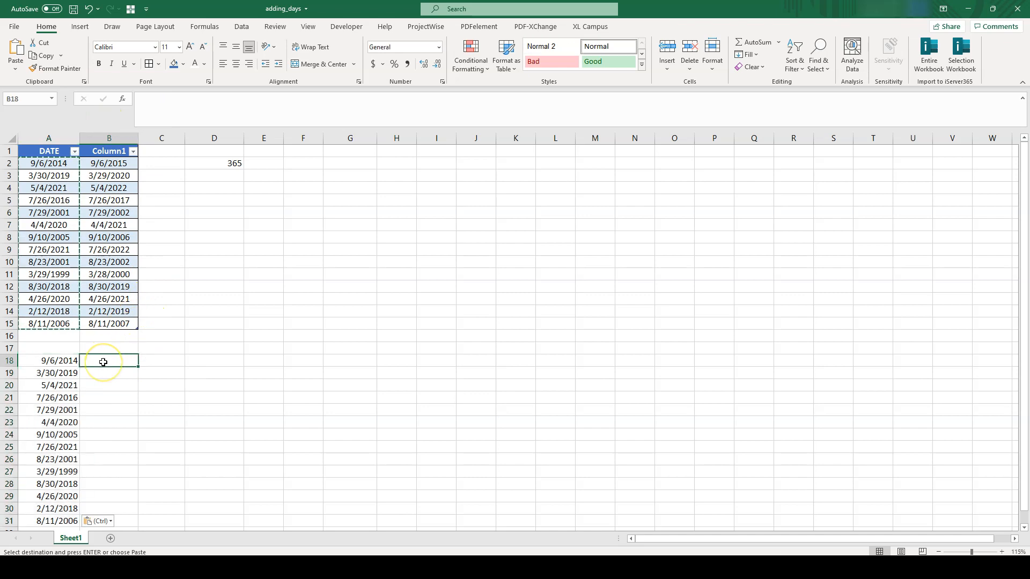
type("=")
left_click(58, 360)
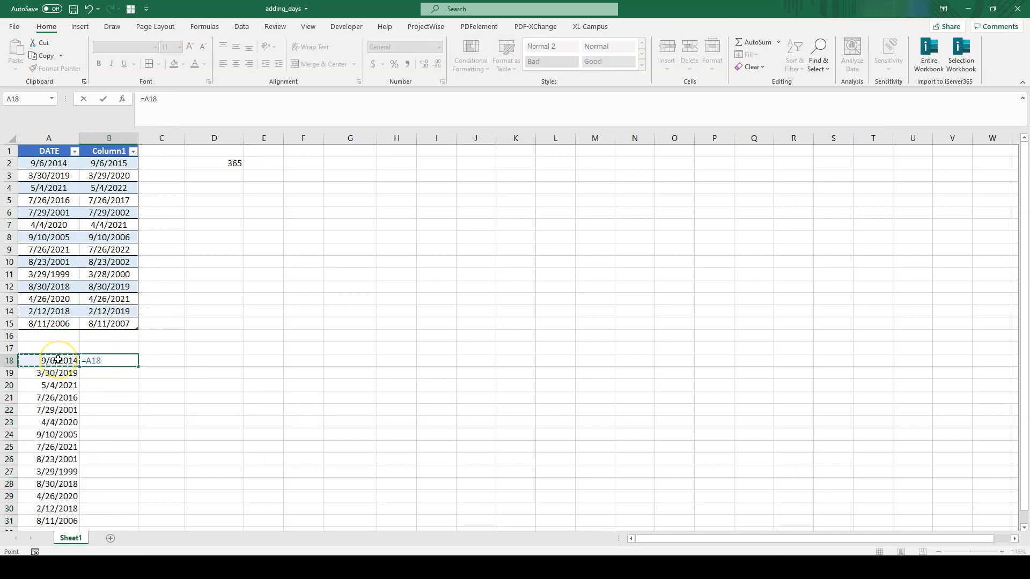
type("+")
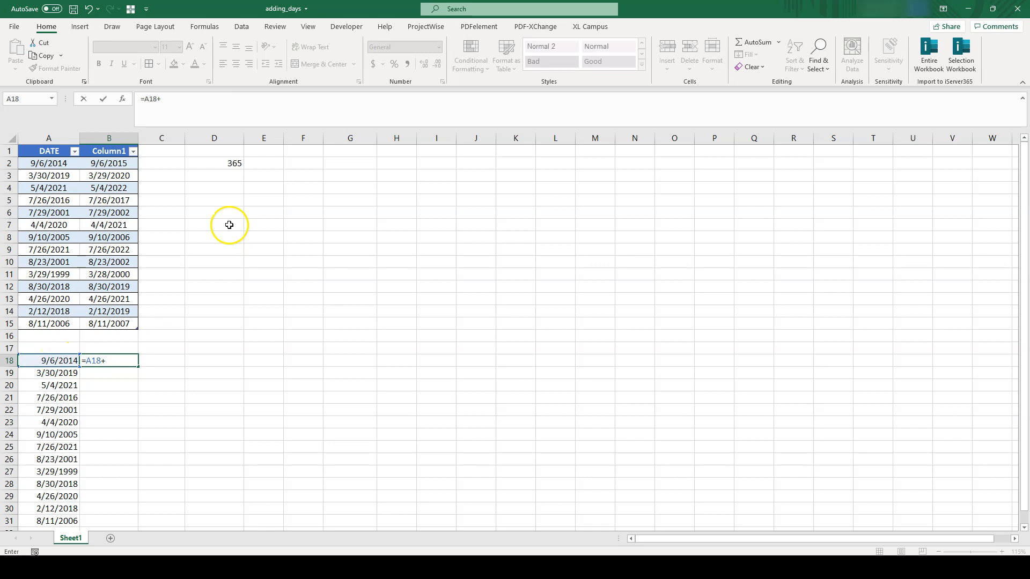
left_click(233, 163)
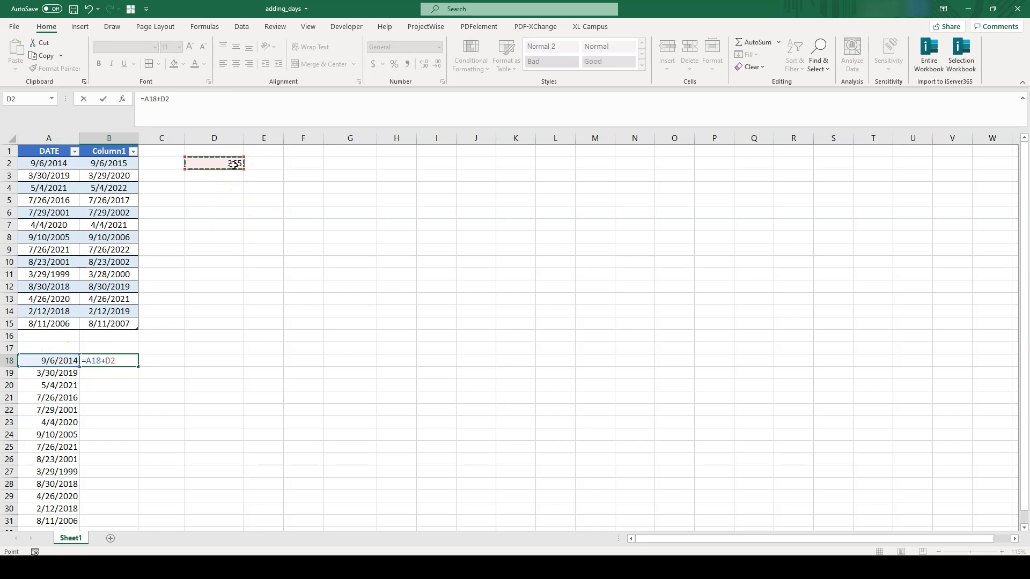
key("Return")
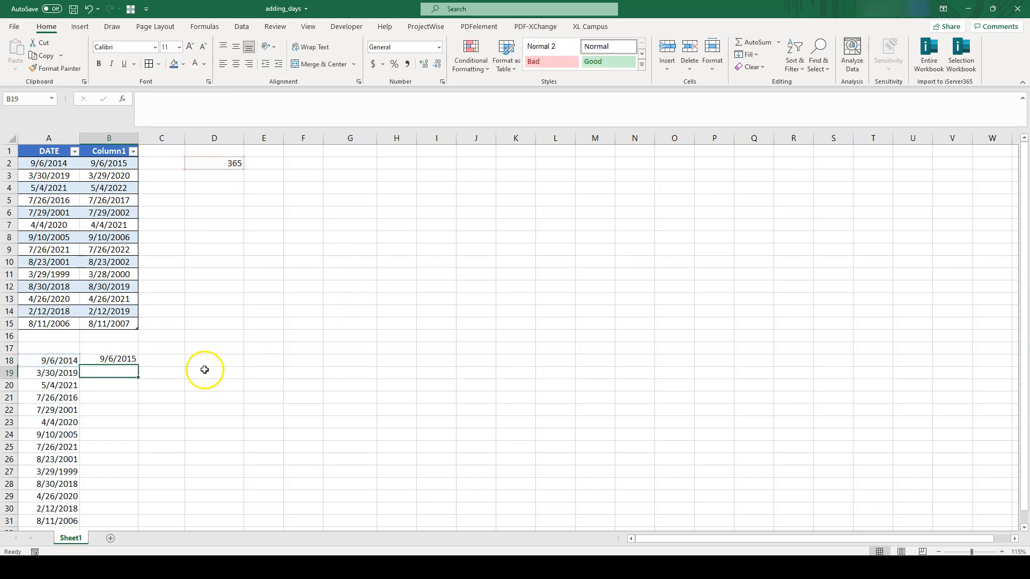
Step: Fill the B18 formula down through B31 alongside the copied dates
scroll(142, 368, "down", 1)
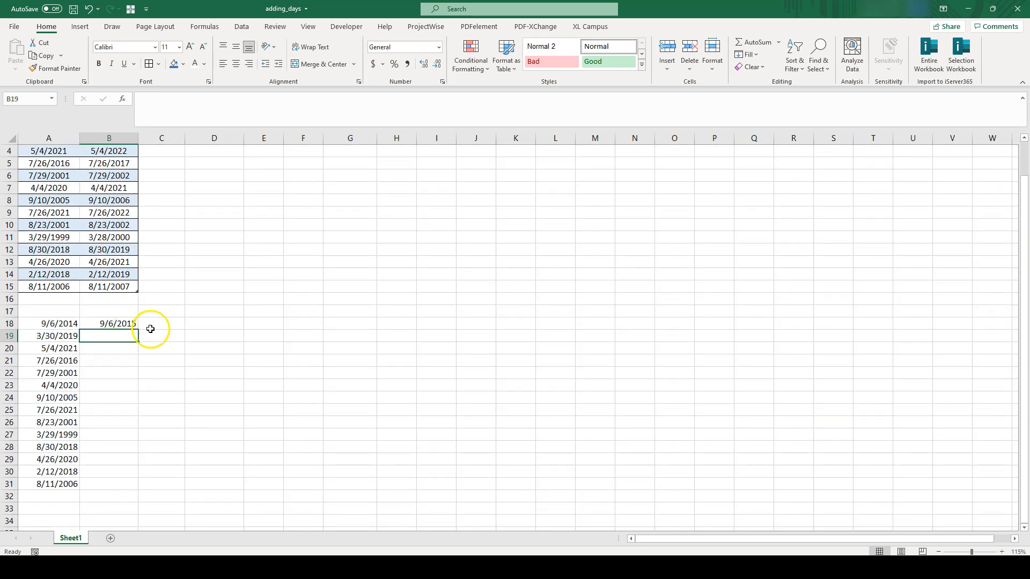
left_click(129, 324)
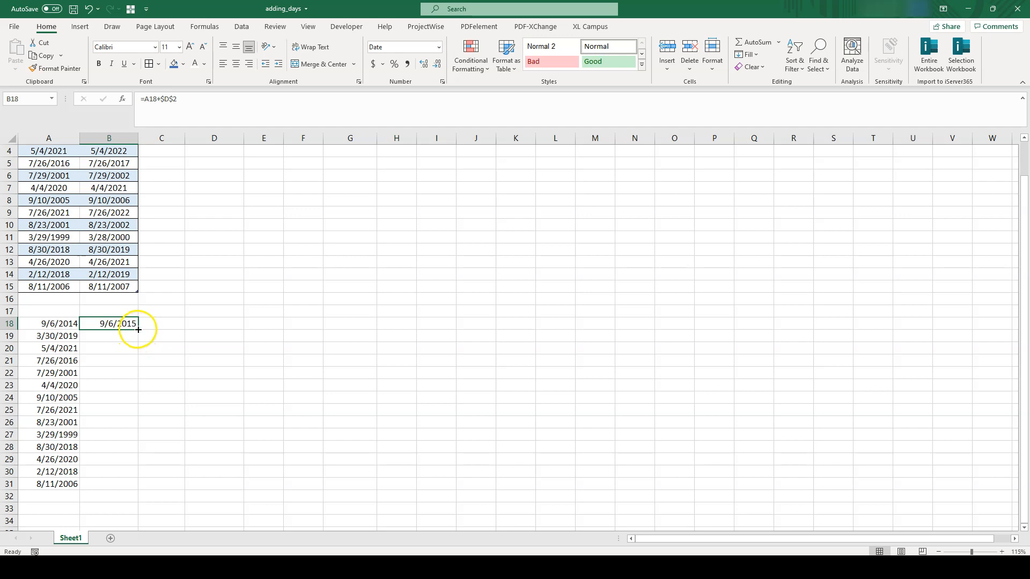
double_click(138, 329)
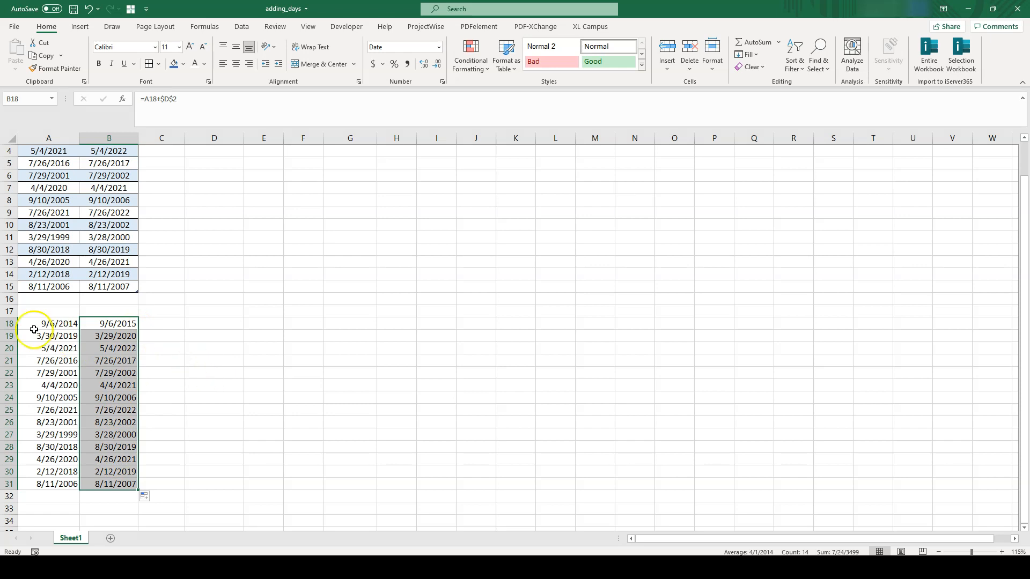
Step: Delete rows 18 to 32 containing the copied dates and their formulas
left_click(10, 323)
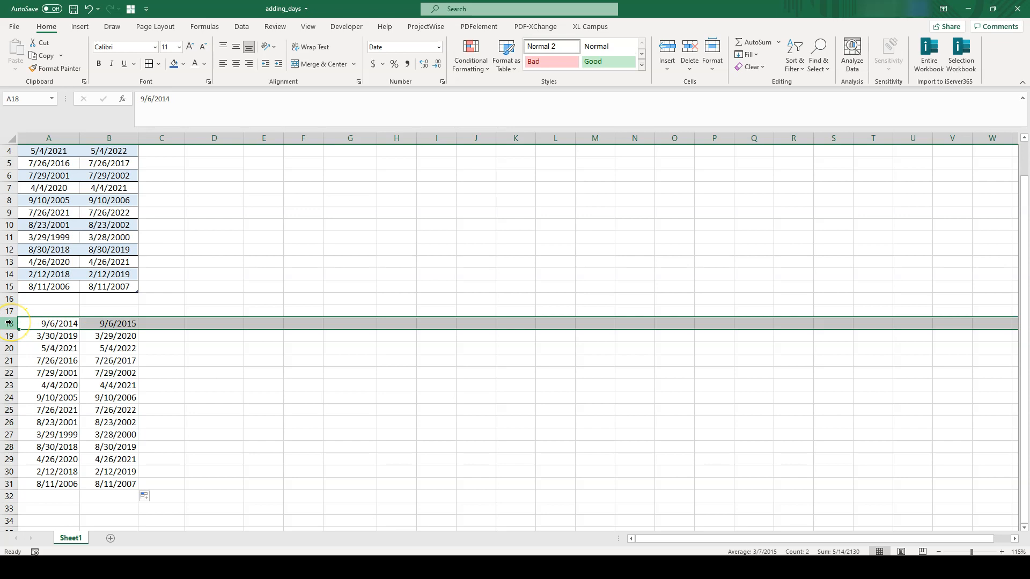
left_click_drag(10, 324, 9, 496)
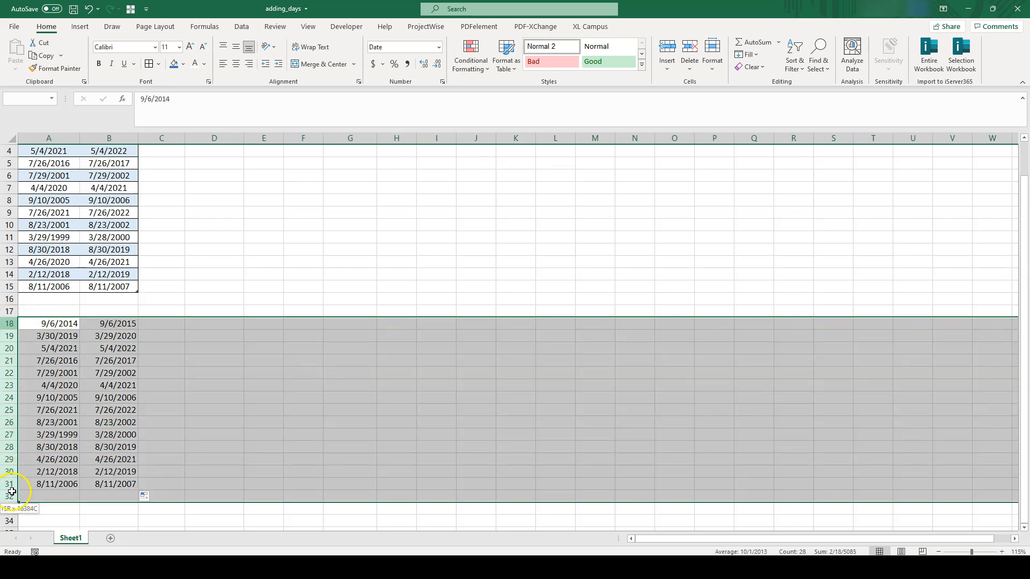
right_click(6, 434)
left_click(34, 345)
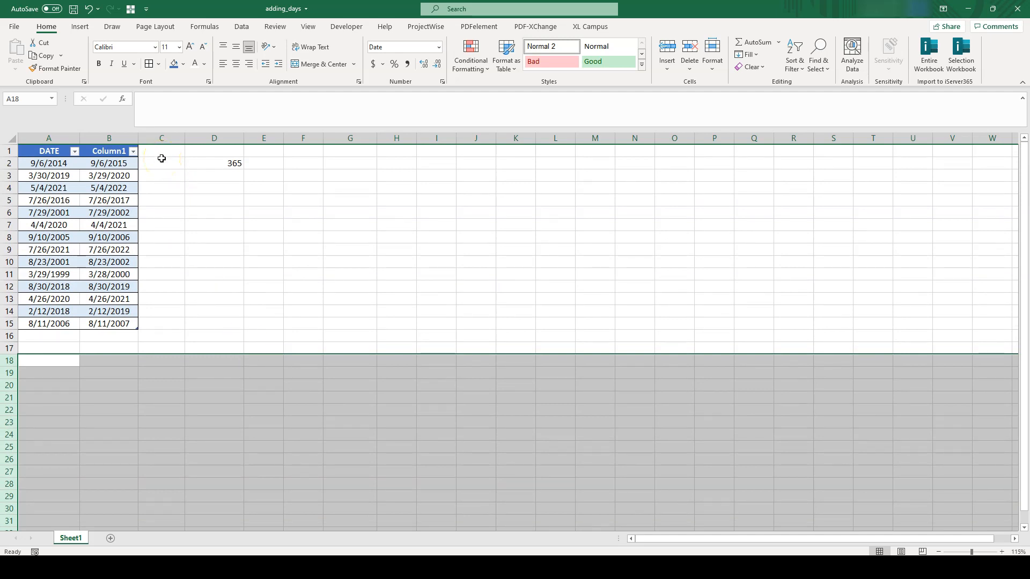
Step: Delete column B, which holds the calculated dates
left_click(118, 138)
right_click(118, 139)
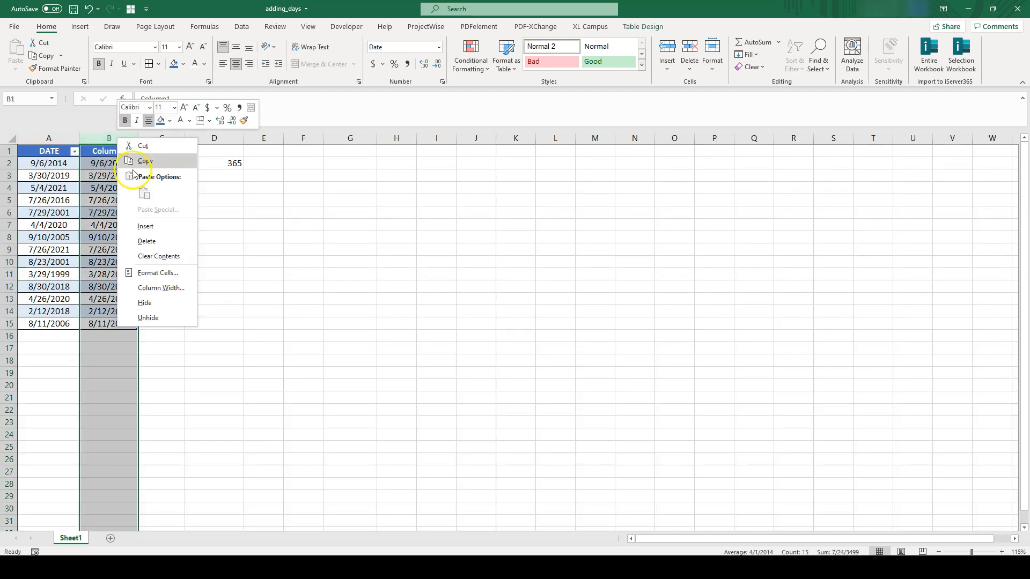
left_click(146, 242)
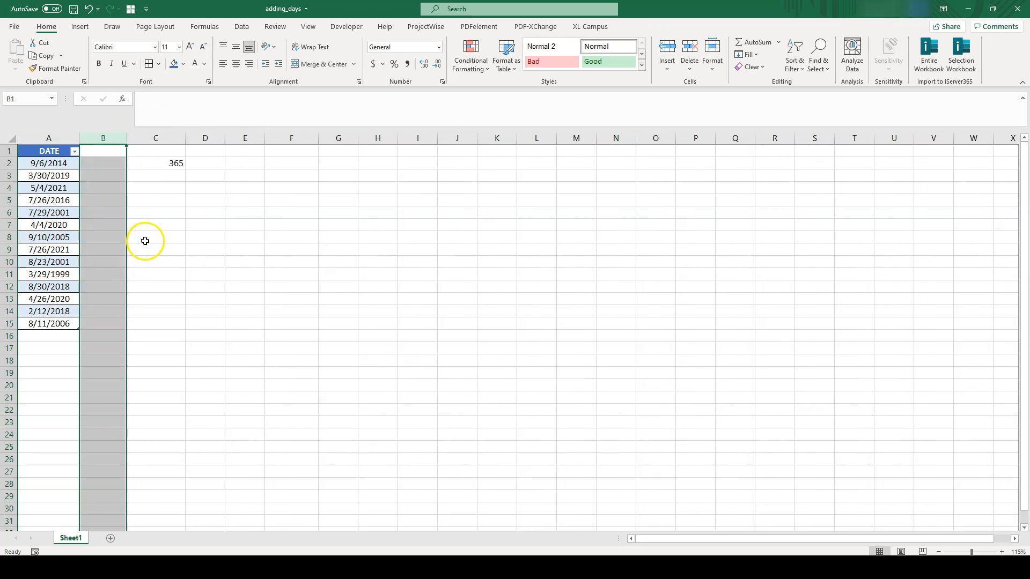
Step: Copy the 365 in cell C2 and add it to the dates in A2:A15 using Paste Special with the Add operation
left_click(176, 166)
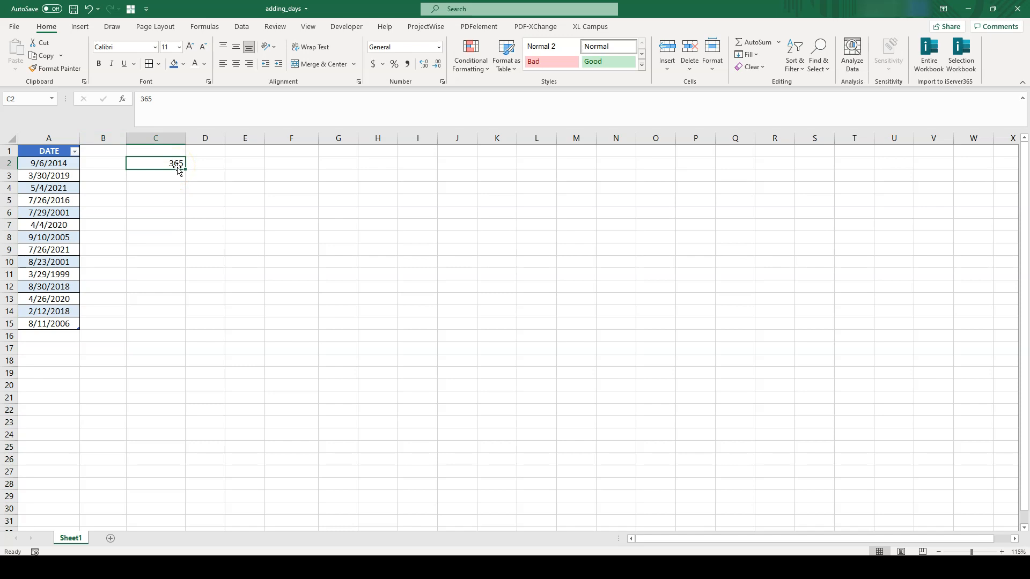
key("ctrl+c")
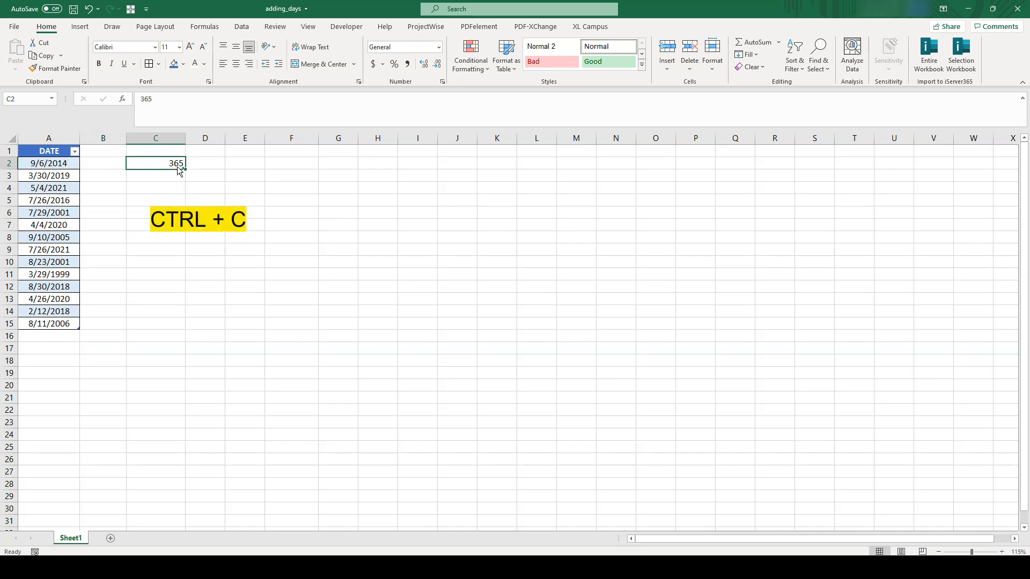
key("ctrl+c")
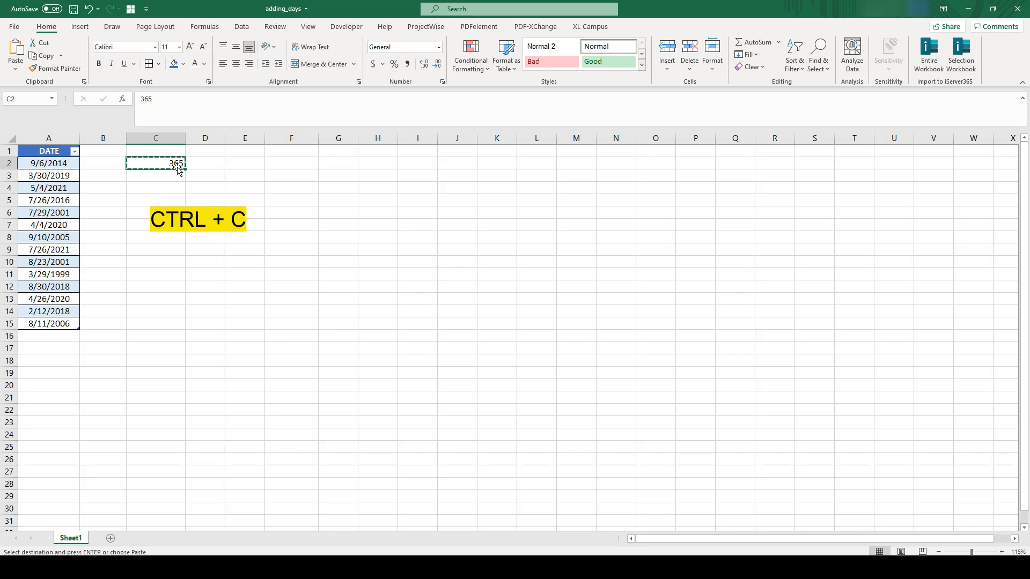
left_click(56, 162)
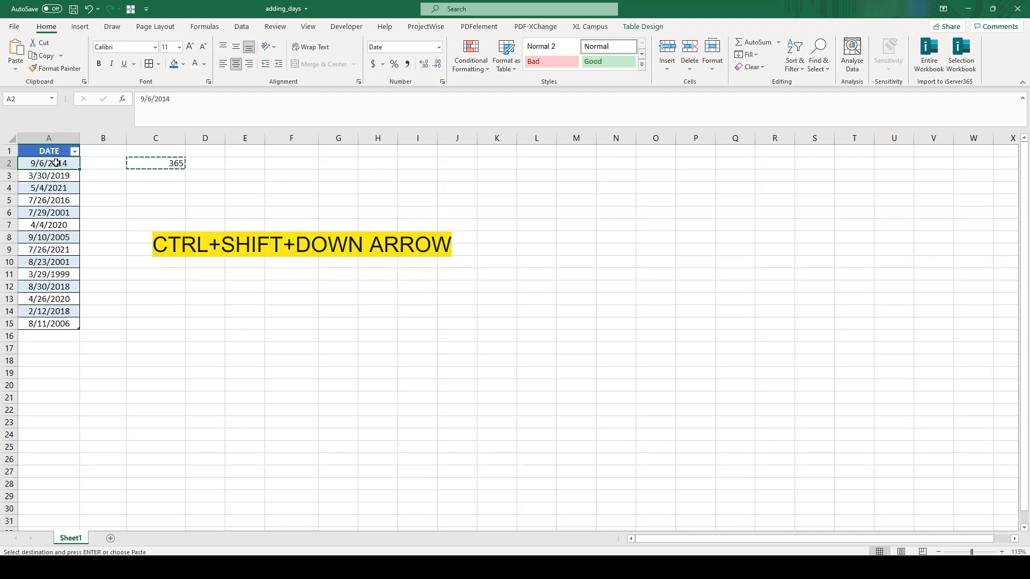
key("ctrl+shift+Down")
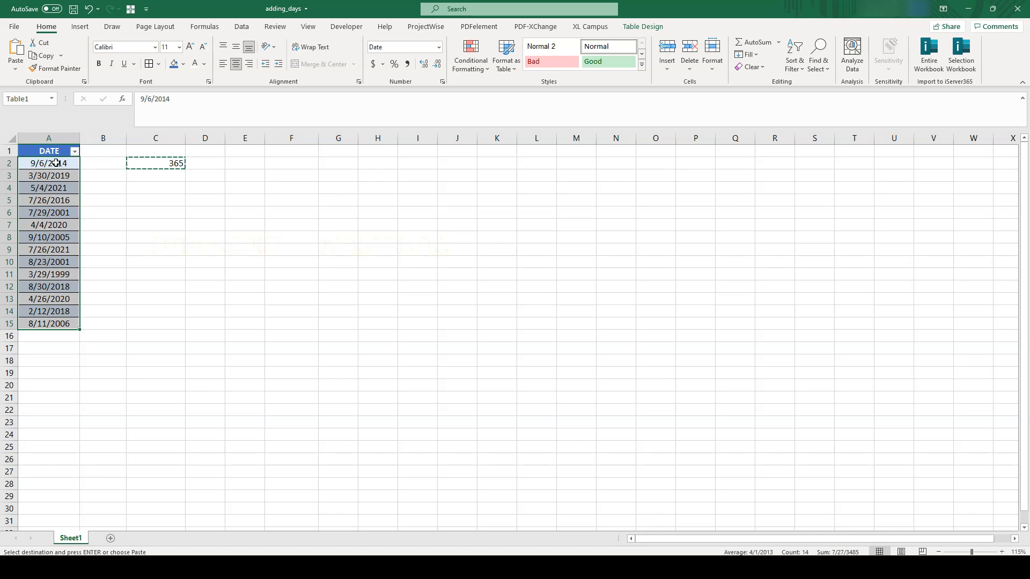
right_click(53, 178)
right_click(45, 204)
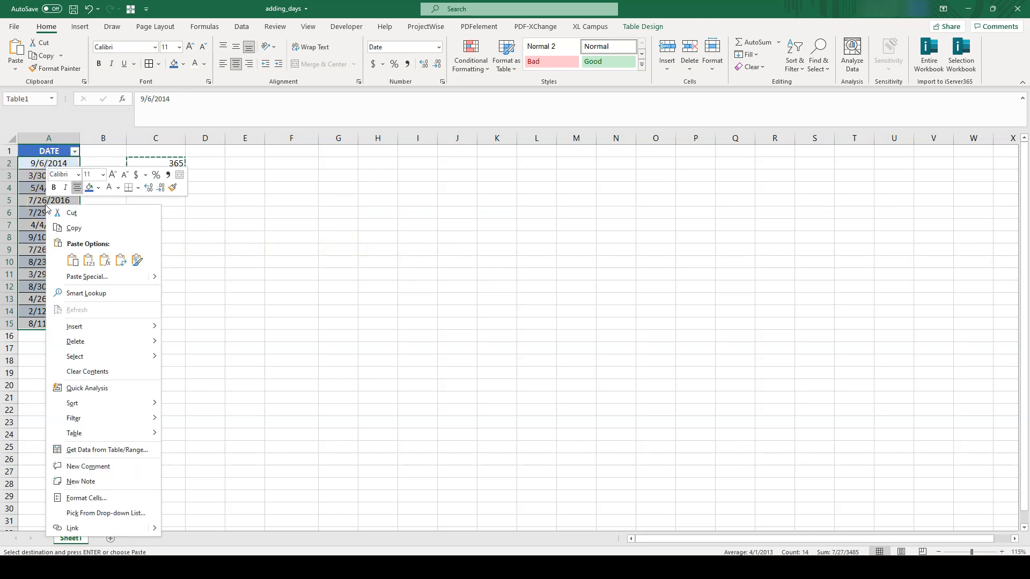
left_click(77, 277)
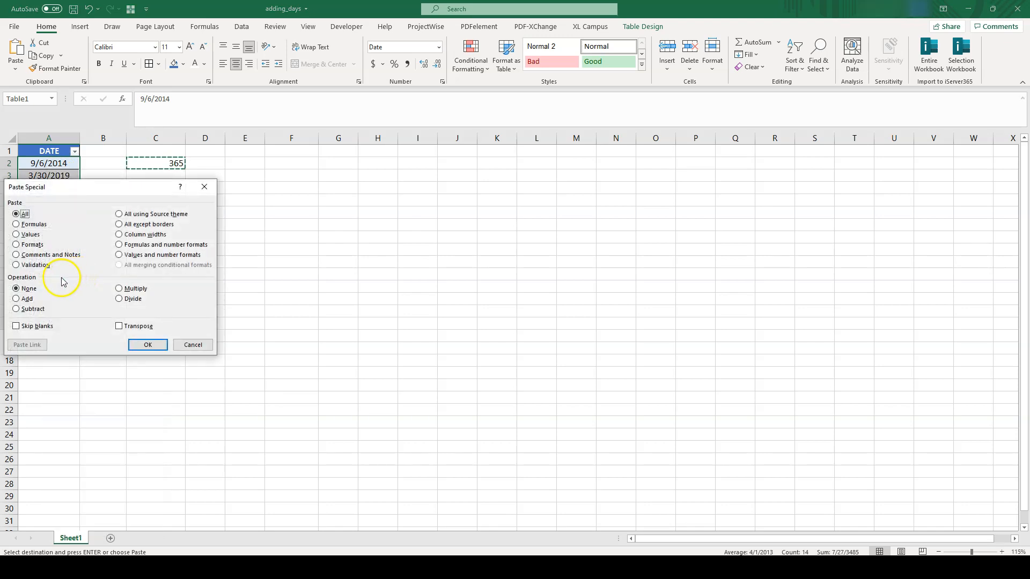
left_click_drag(41, 187, 241, 198)
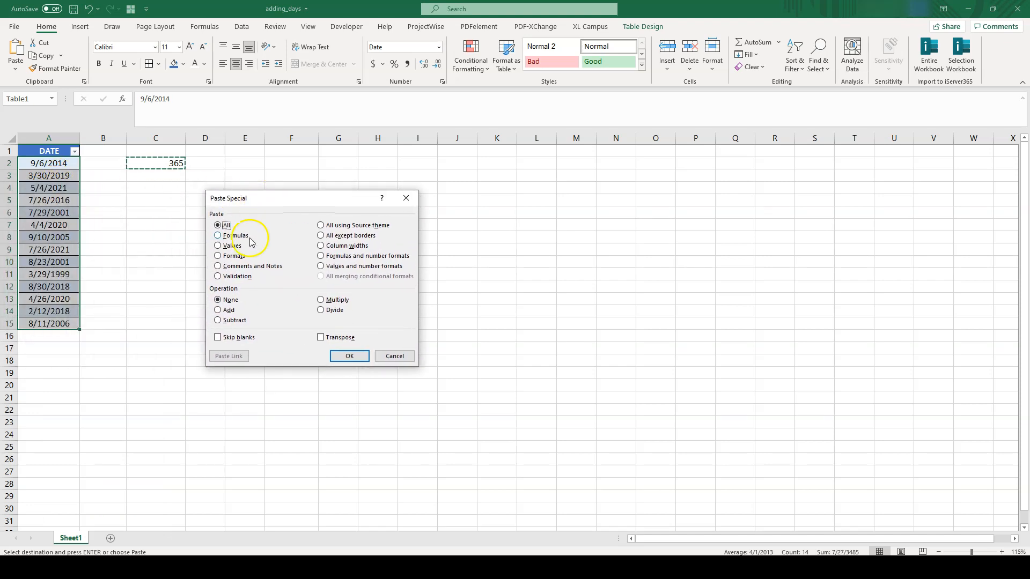
left_click(218, 312)
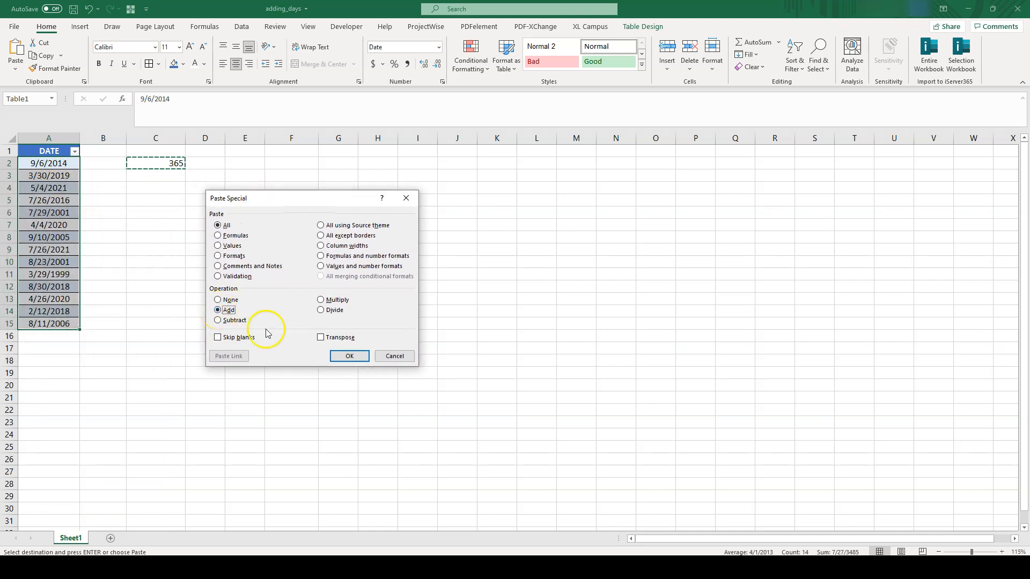
left_click(346, 356)
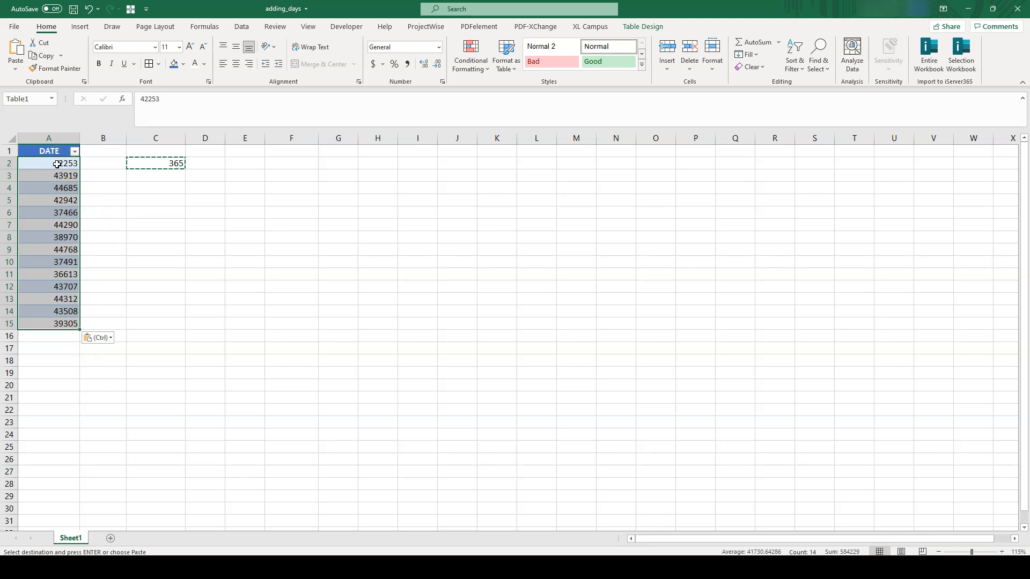
Step: Format the values in A2:A15 as Short Date
left_click(439, 47)
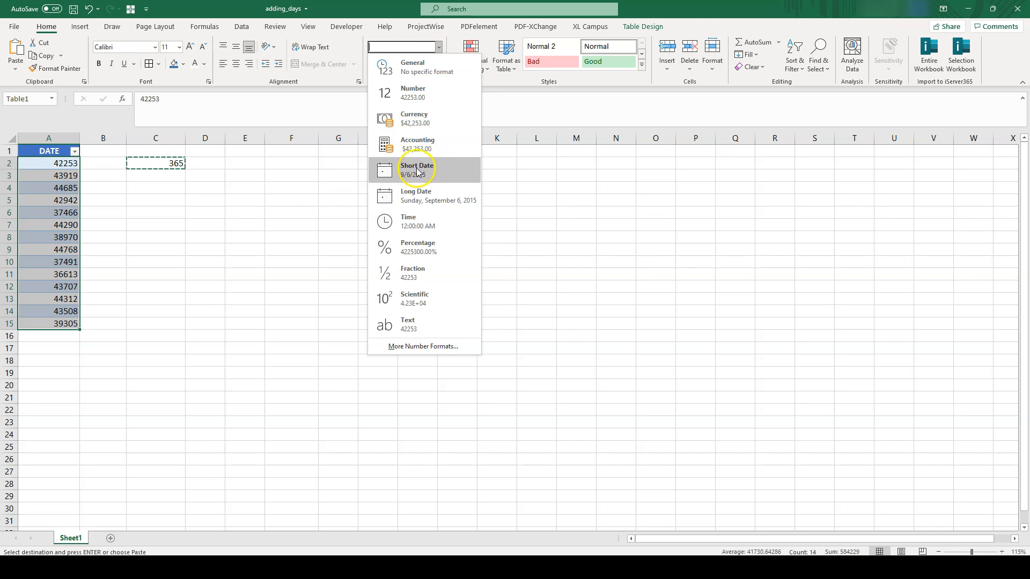
left_click(417, 168)
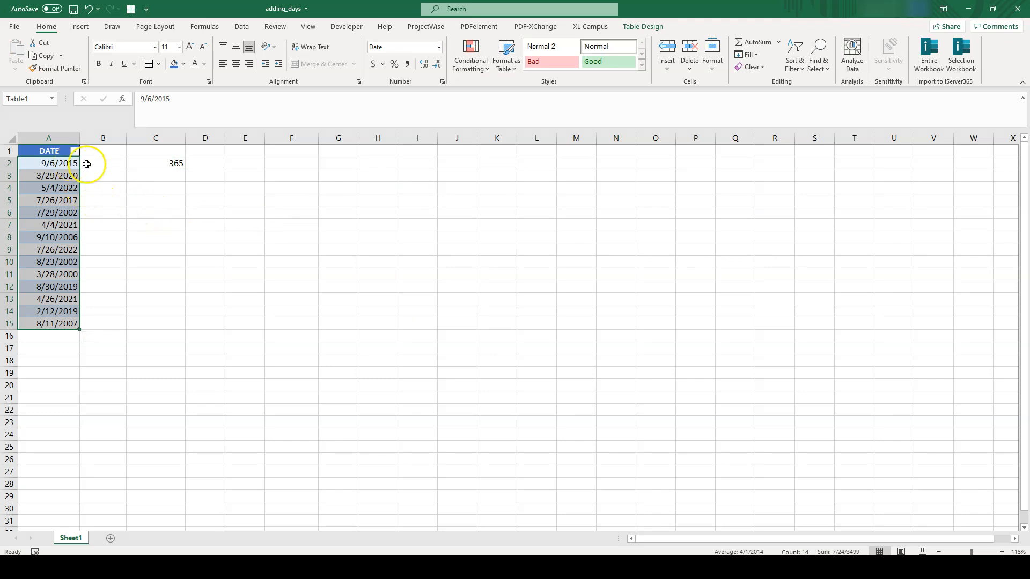
left_click(163, 165)
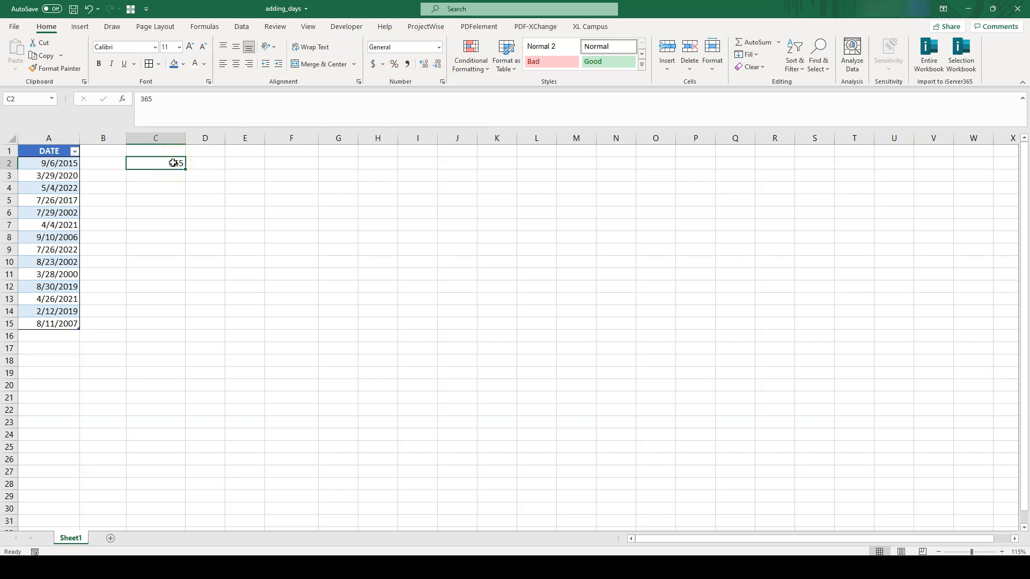
left_click_drag(51, 162, 54, 322)
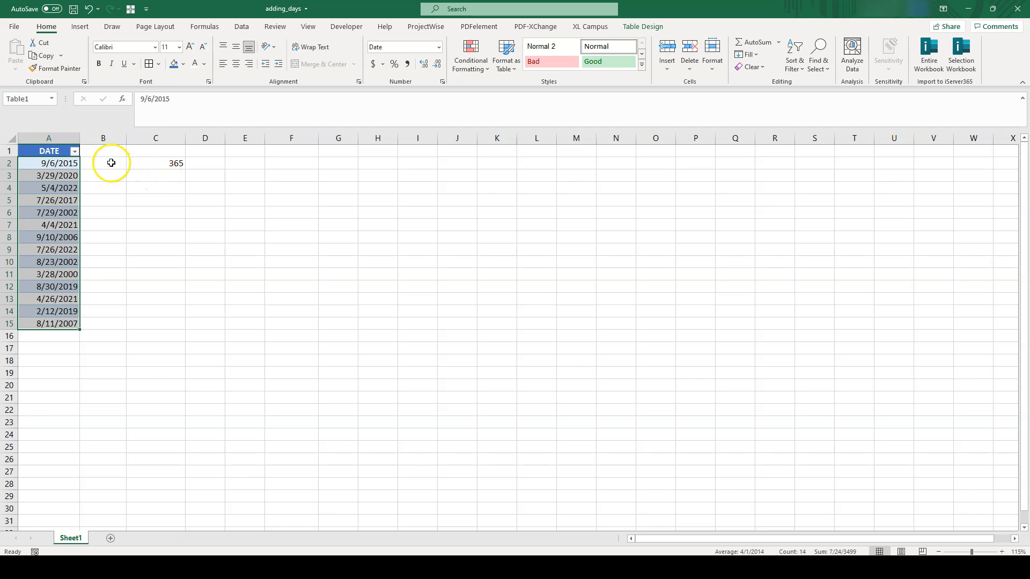
left_click_drag(108, 161, 99, 326)
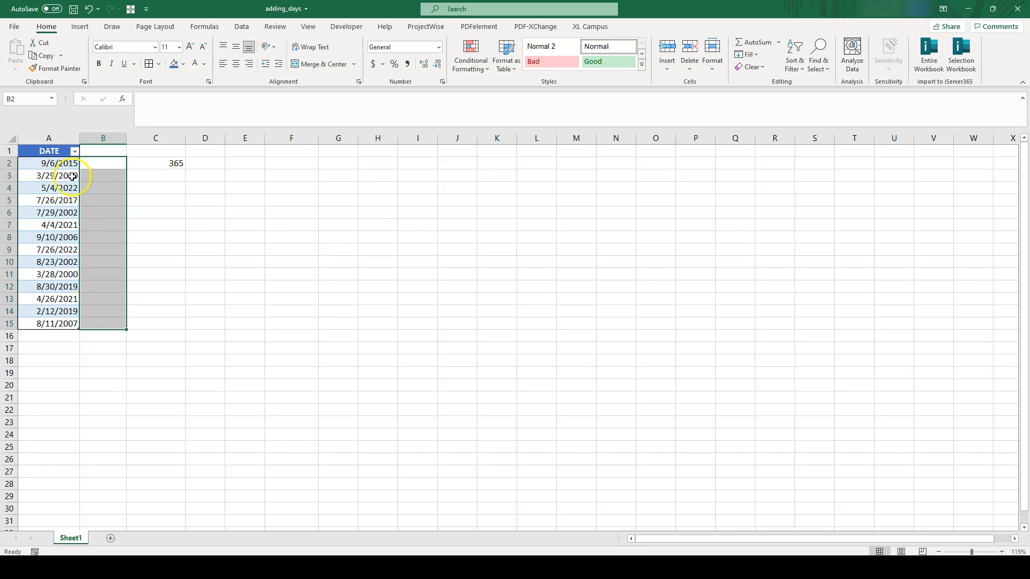
left_click_drag(64, 162, 54, 324)
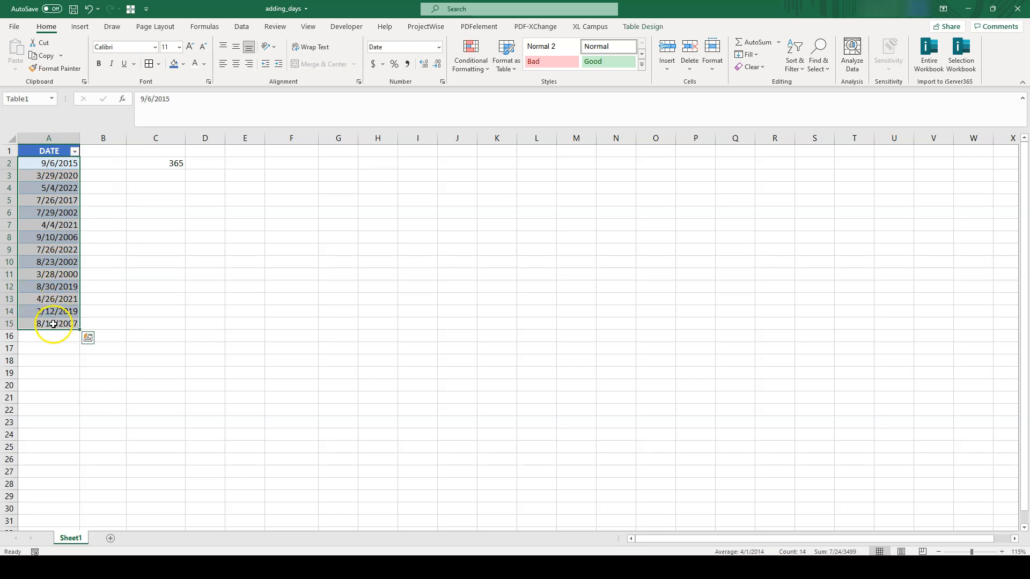